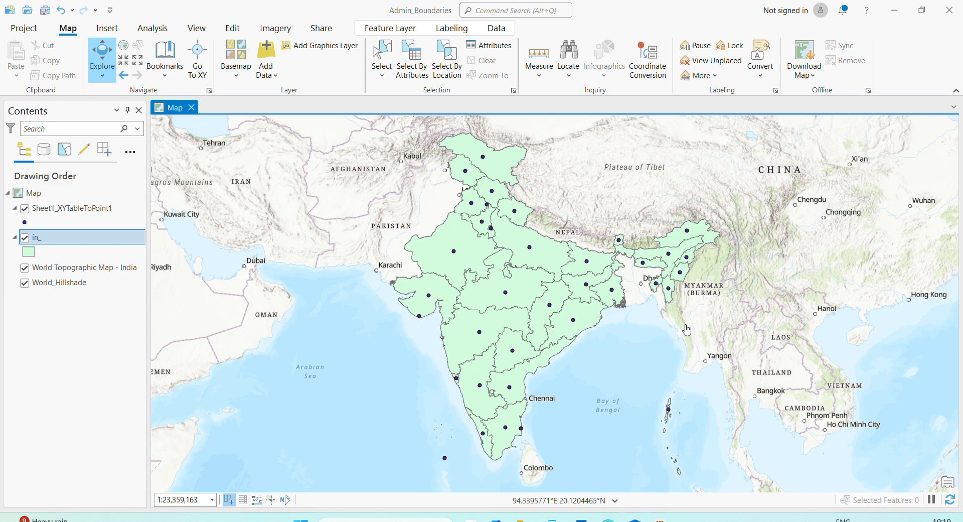
Step: Open the attribute table of the in_ layer and toggle that layer's visibility on the map
right_click(60, 242)
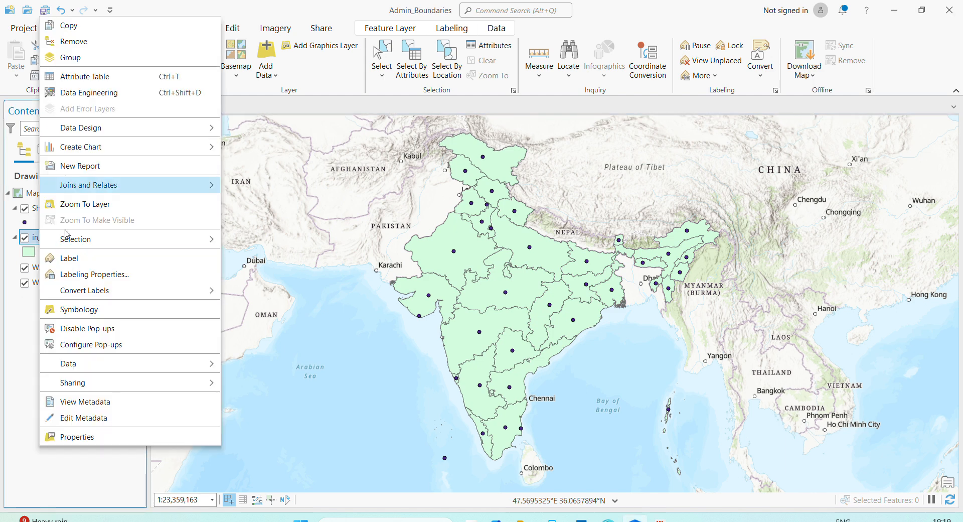
left_click(141, 82)
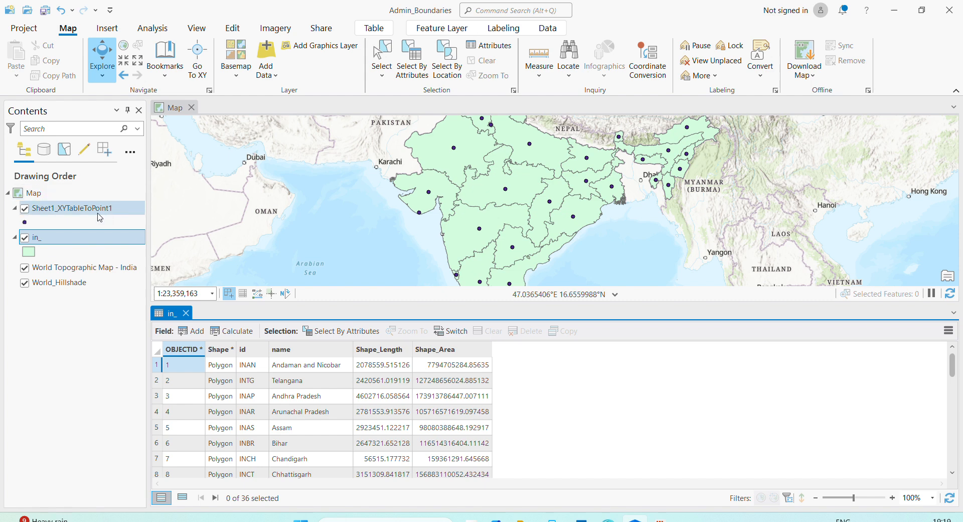
left_click(98, 217)
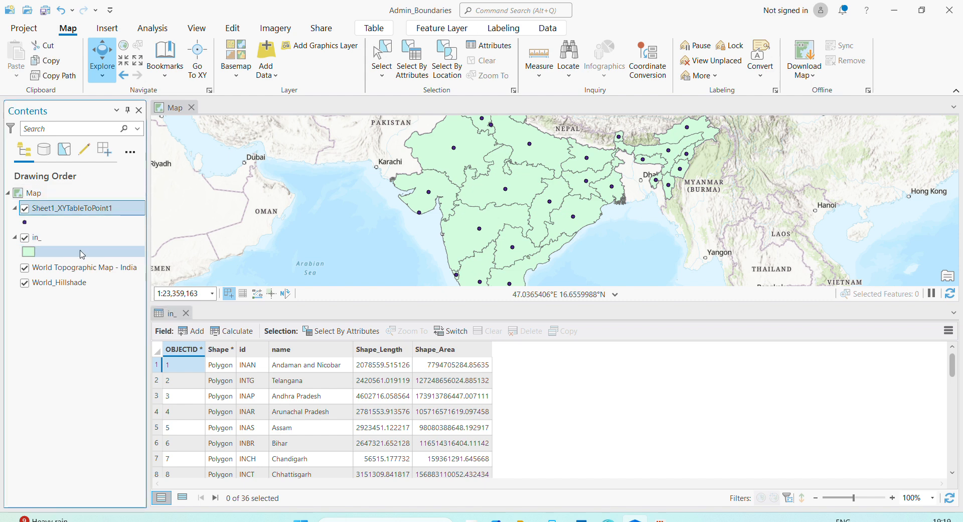
left_click(25, 237)
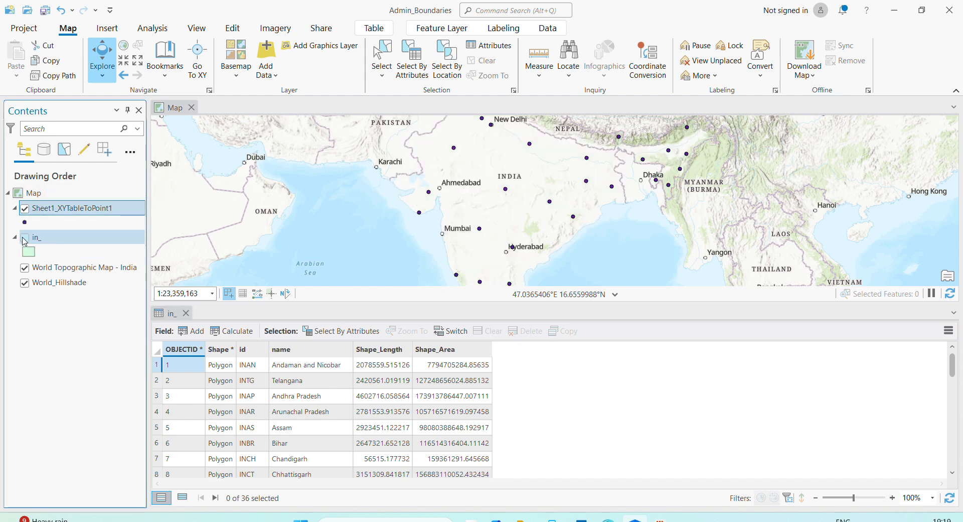
Step: Examine the State/UT and estimated population fields in the Sheet1_XYTableToPoint1 attribute table, and close both open tables
right_click(71, 218)
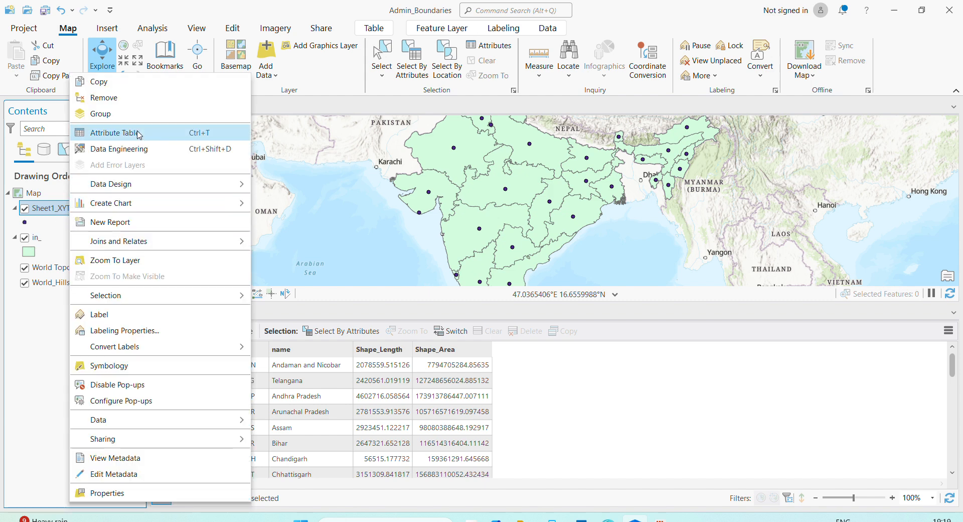
left_click(139, 135)
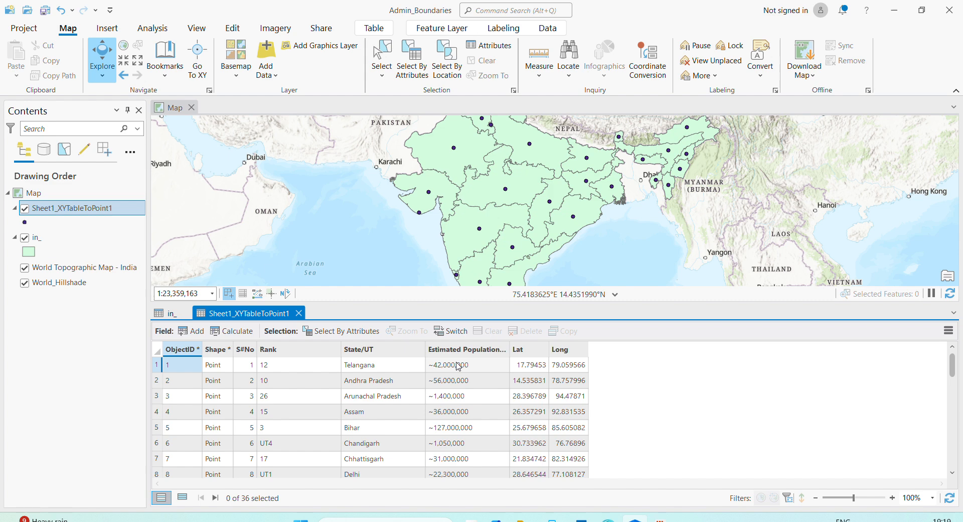
left_click(457, 366)
left_click(384, 366)
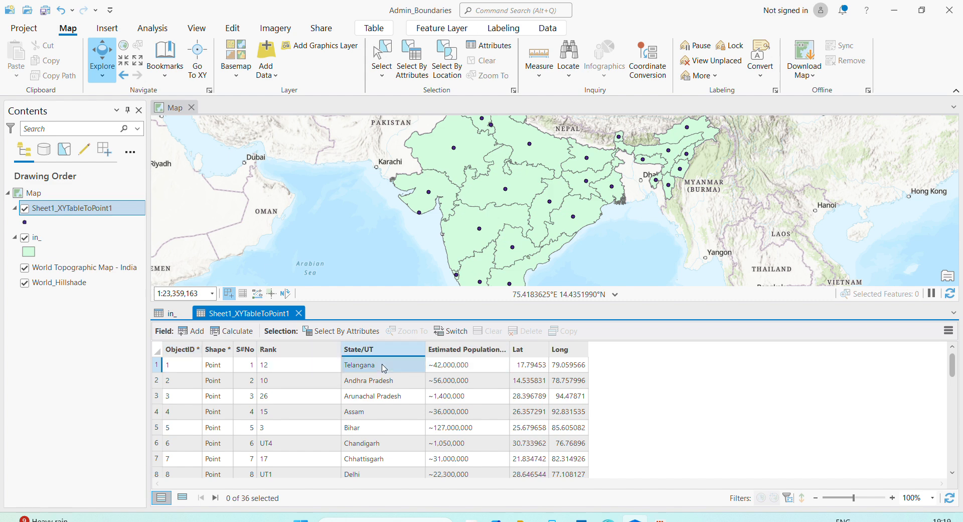
left_click(299, 313)
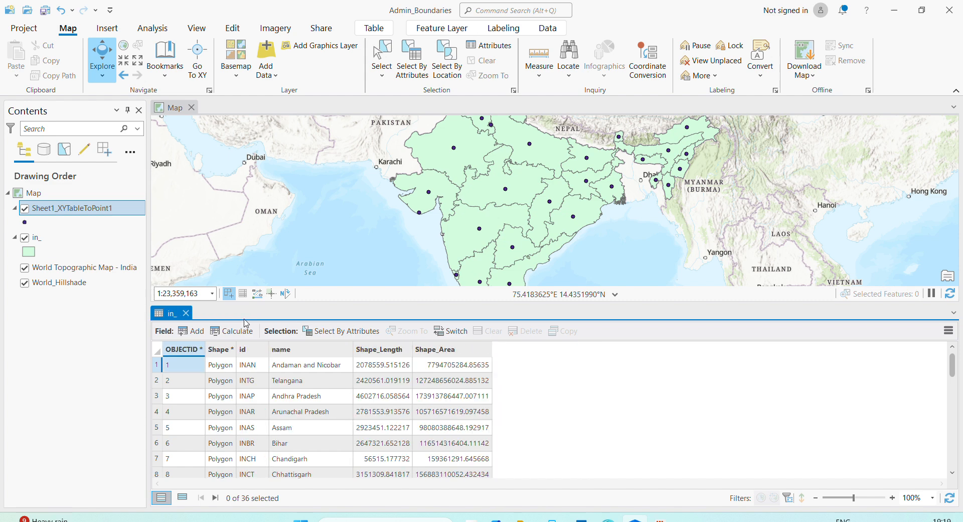
left_click(189, 314)
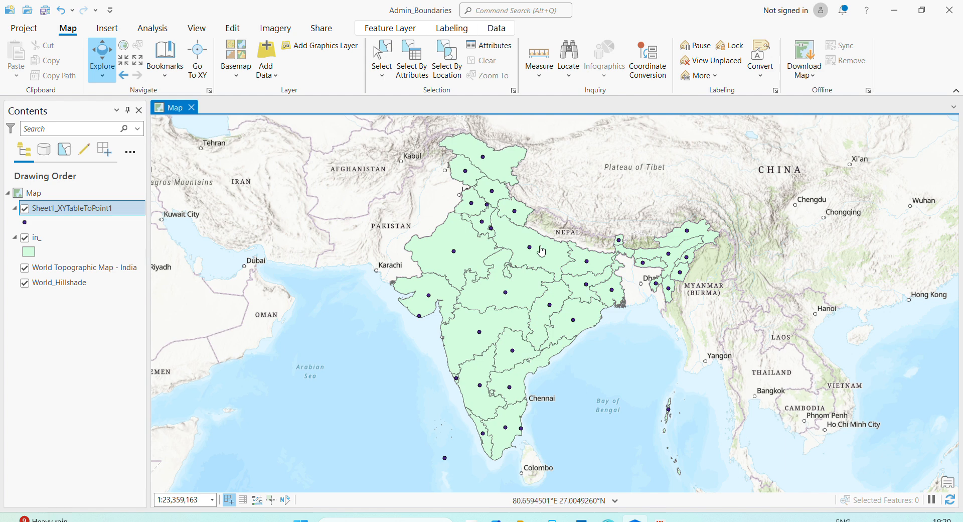
Step: Identify the Madhya Pradesh polygon and the point inside it on the map, and close the pop-up
left_click(525, 298)
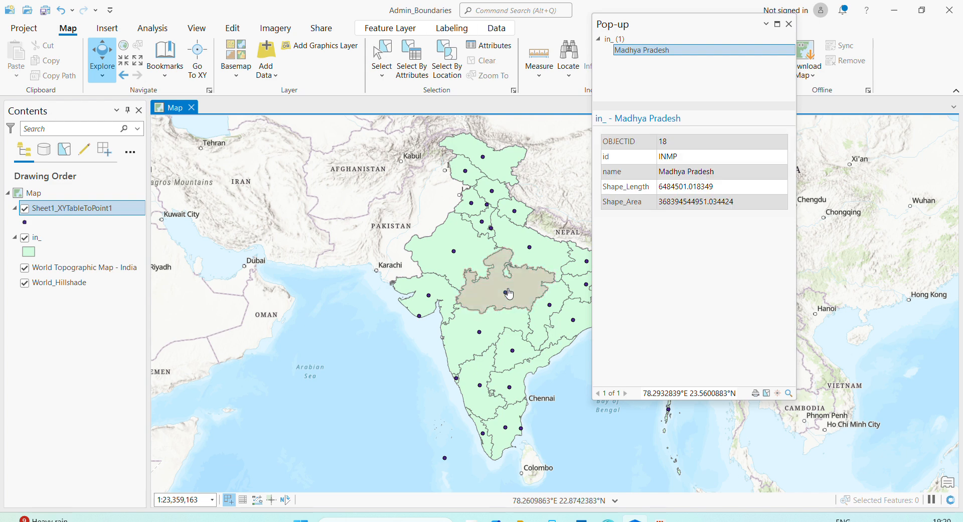
left_click(507, 293)
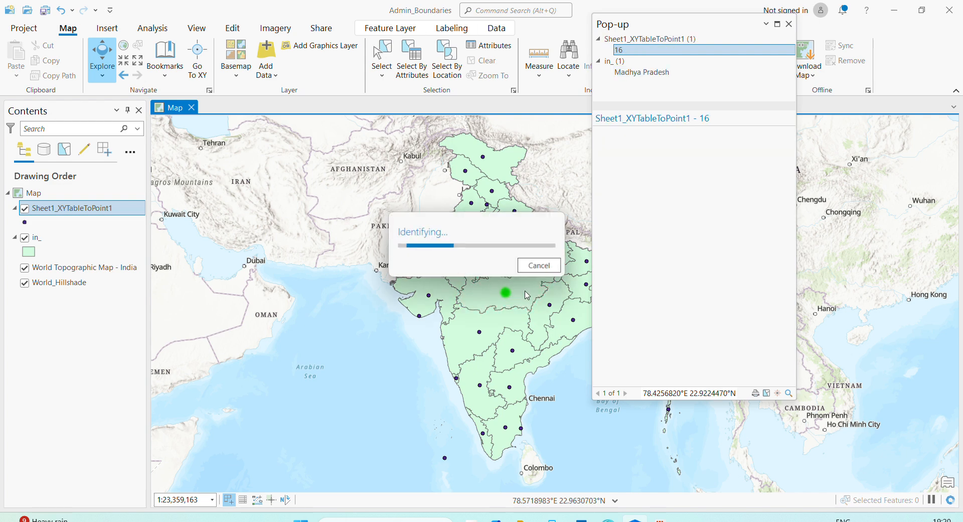
left_click(791, 28)
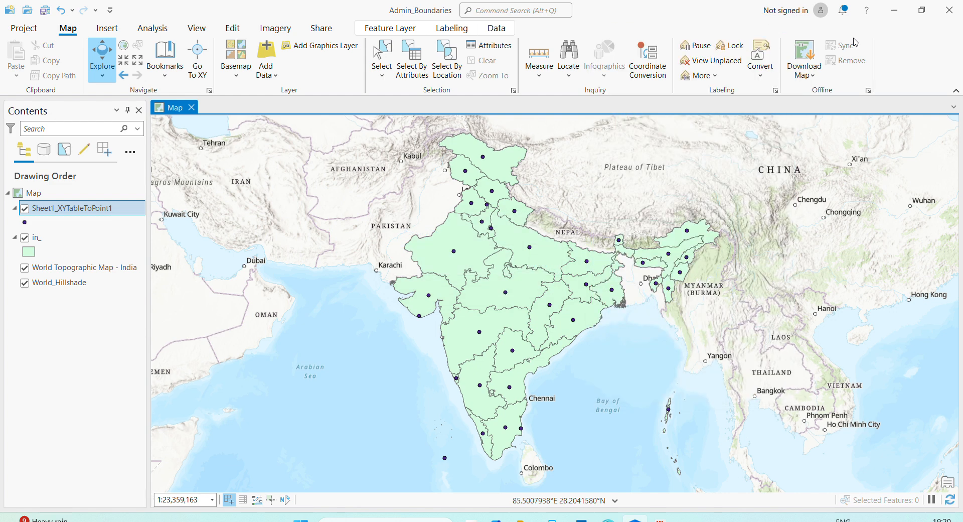
Step: Start Add Spatial Join on the in_ layer with Sheet1_XYTableToPoint1 as the join features
left_click(56, 238)
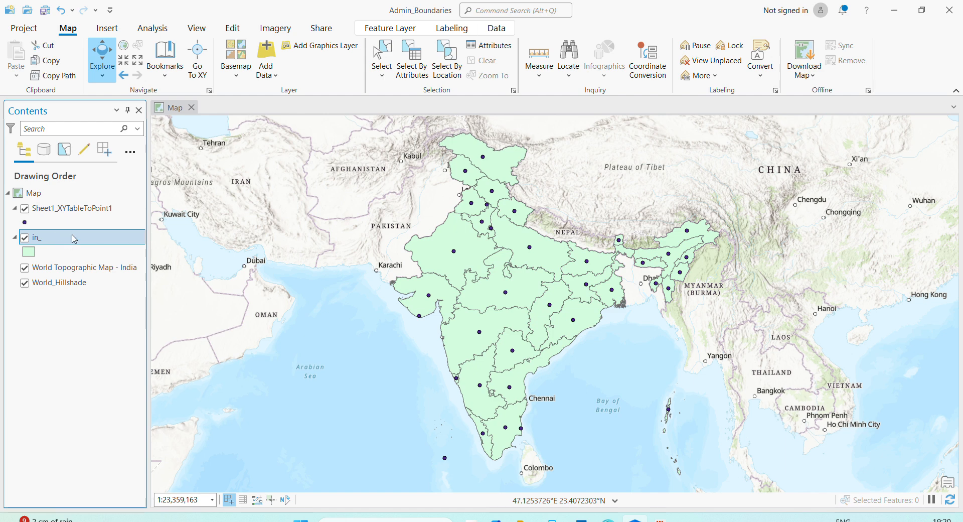
right_click(74, 239)
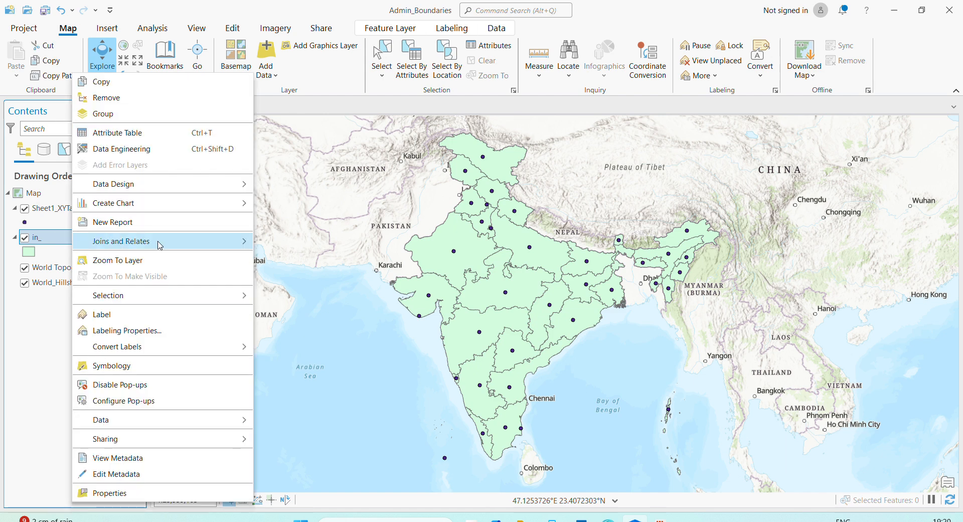
mouse_move(195, 247)
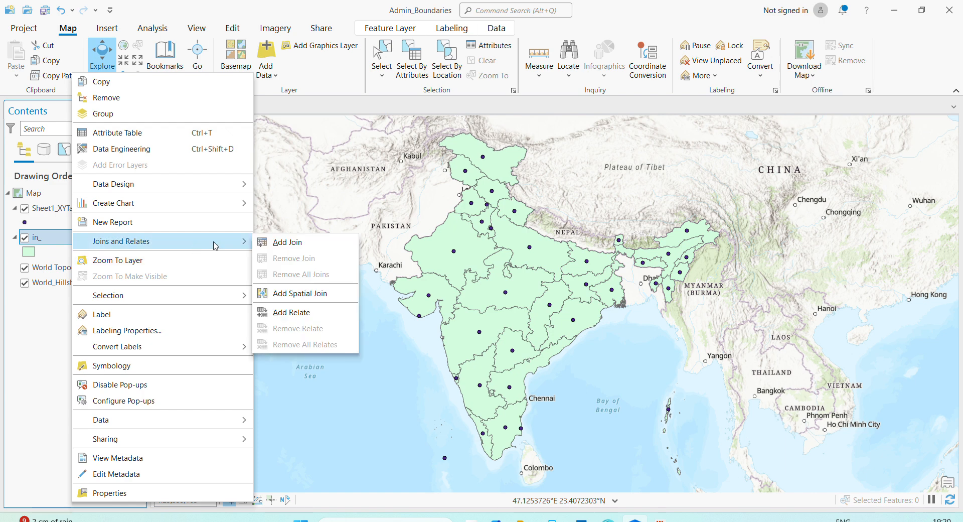
left_click(337, 300)
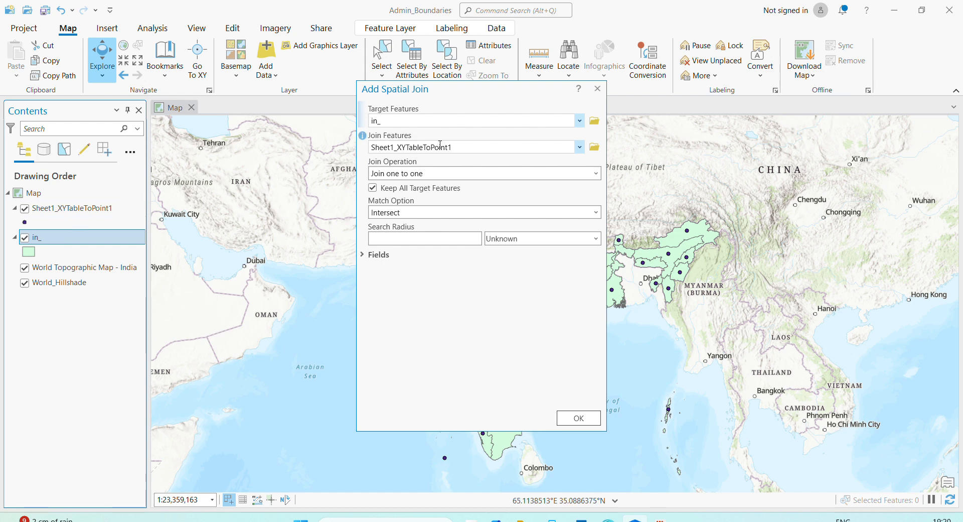
left_click(463, 146)
left_click(581, 147)
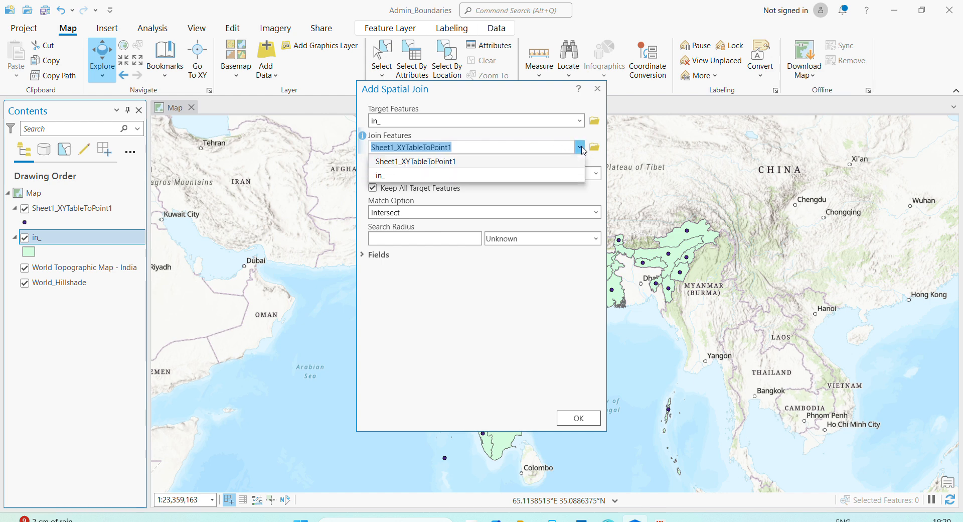
left_click(401, 162)
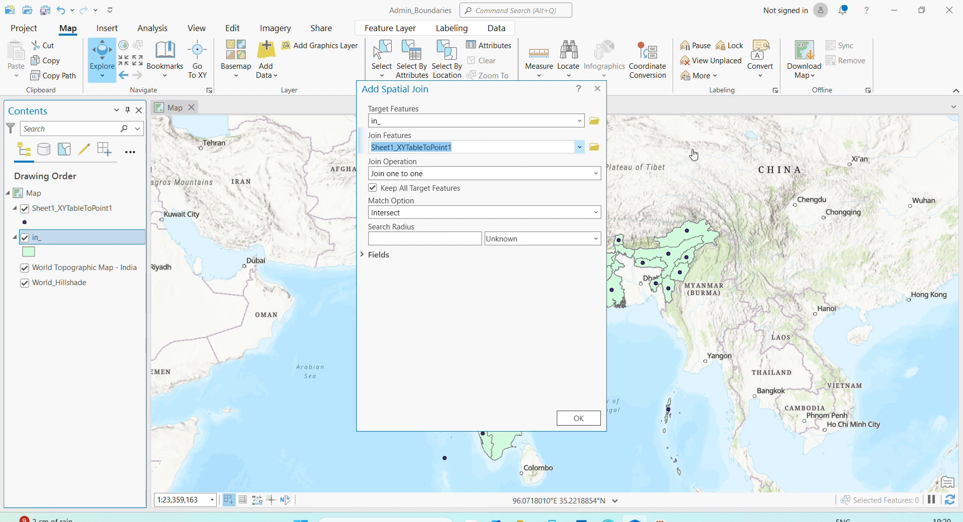
left_click(580, 147)
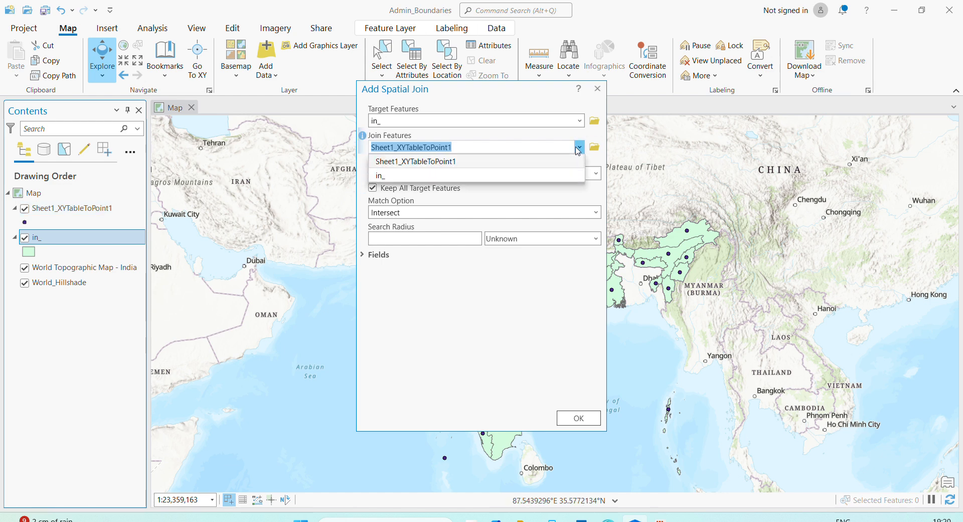
left_click(421, 161)
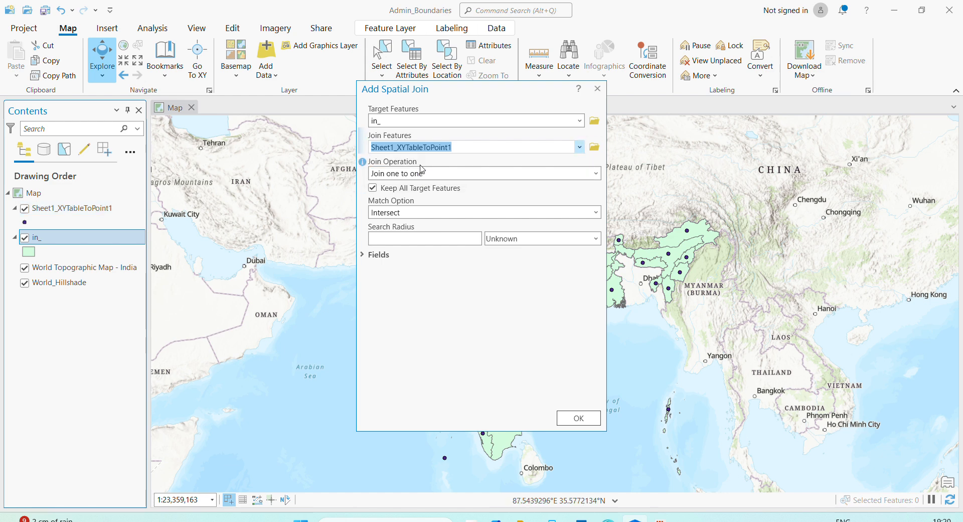
Step: Keep the join operation as Join one to one, with all target features retained
left_click(596, 173)
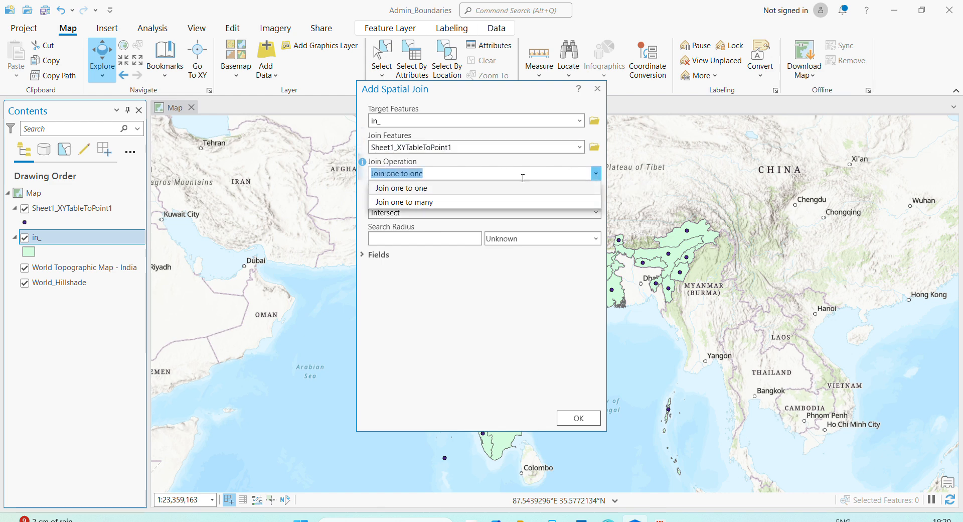
left_click(482, 98)
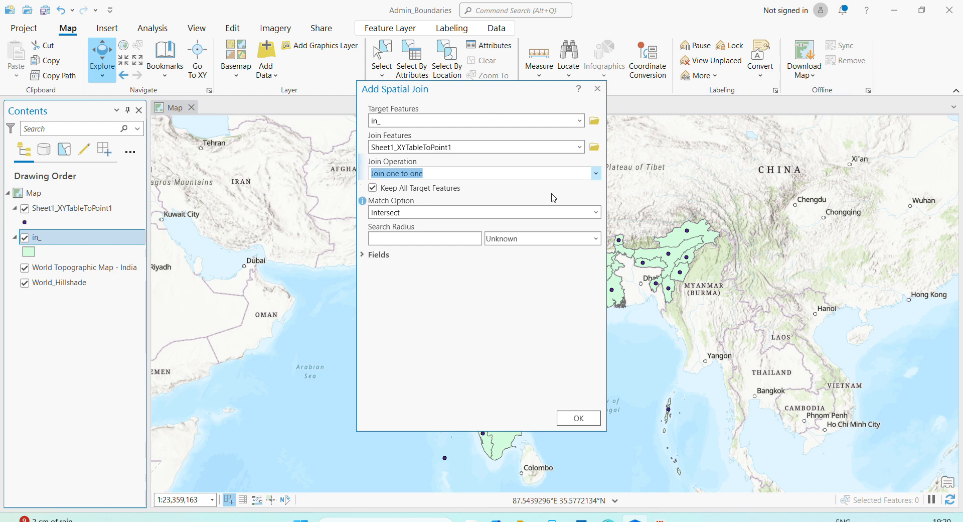
left_click_drag(544, 95, 422, 129)
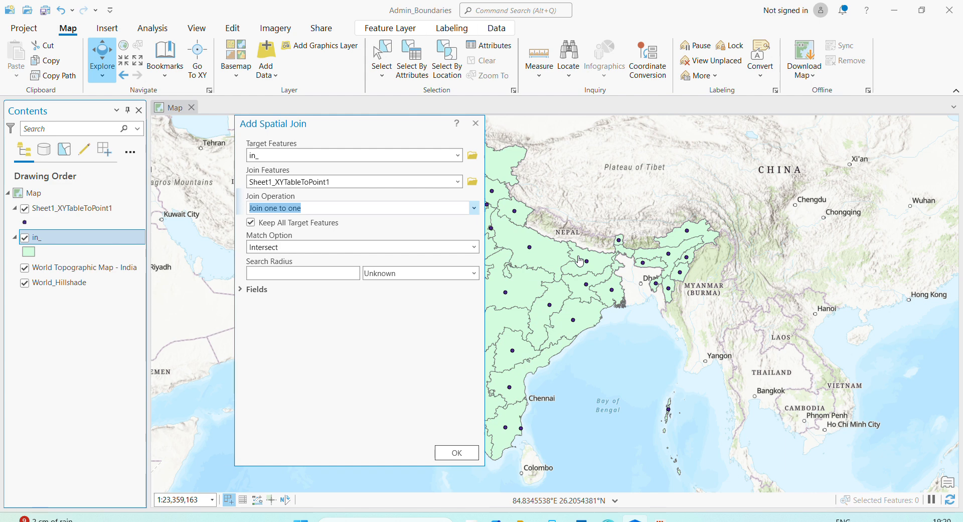
left_click(474, 209)
left_click(474, 208)
left_click(474, 208)
left_click(327, 225)
Step: Expand the spatial join's output fields, reset the field map, and run the join
left_click(253, 291)
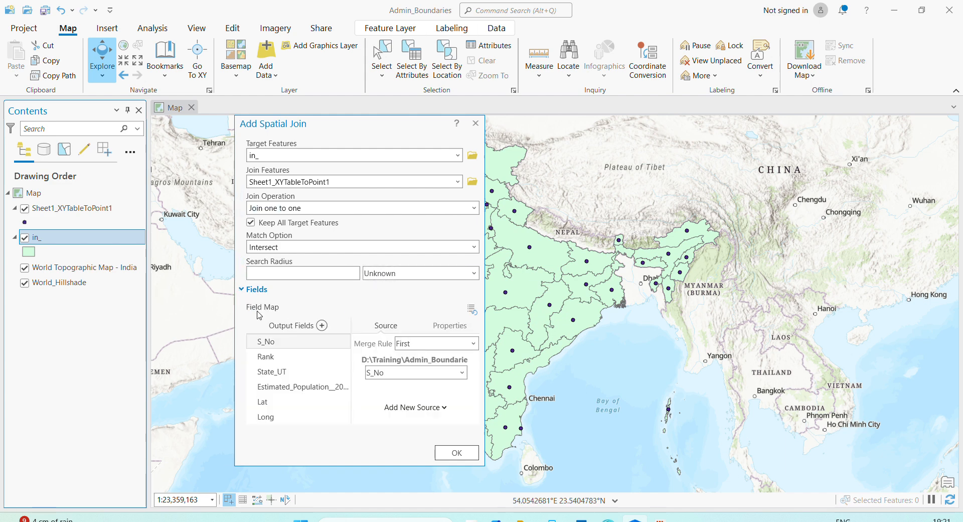
left_click(474, 311)
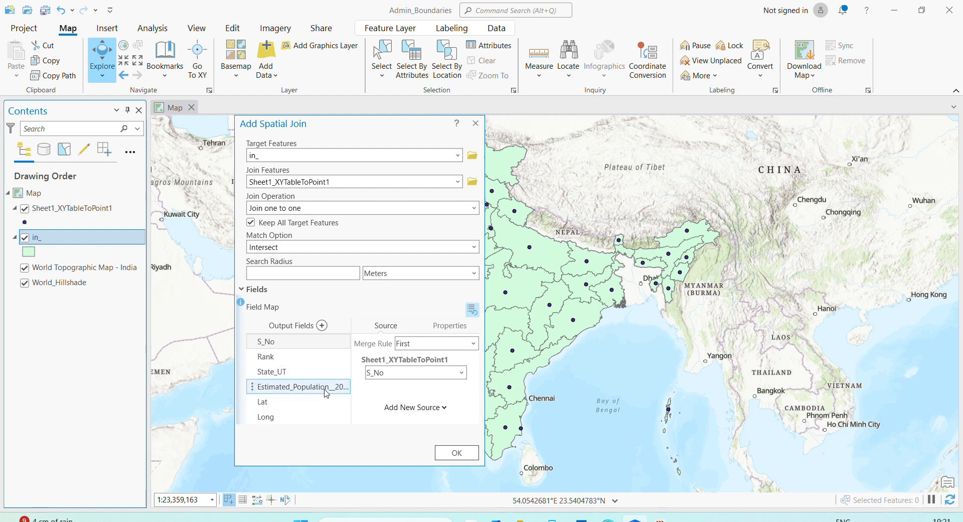
left_click(456, 452)
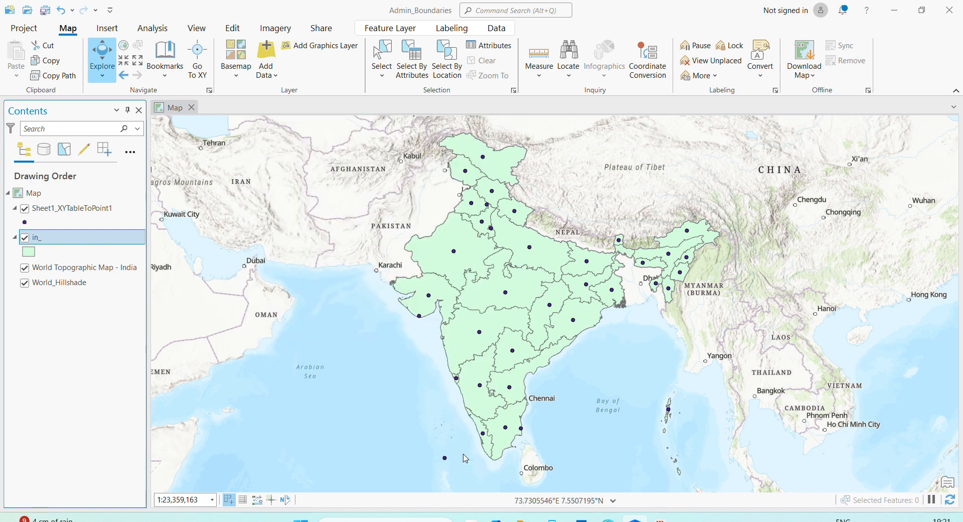
Step: Examine the joined point fields in the in_ layer's attribute table, and close the table
right_click(71, 236)
left_click(132, 70)
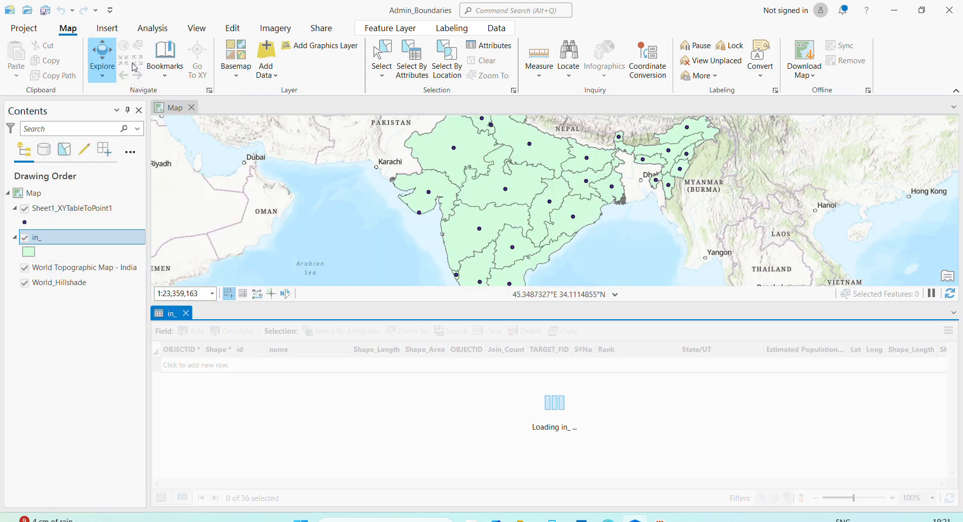
left_click_drag(629, 484, 818, 471)
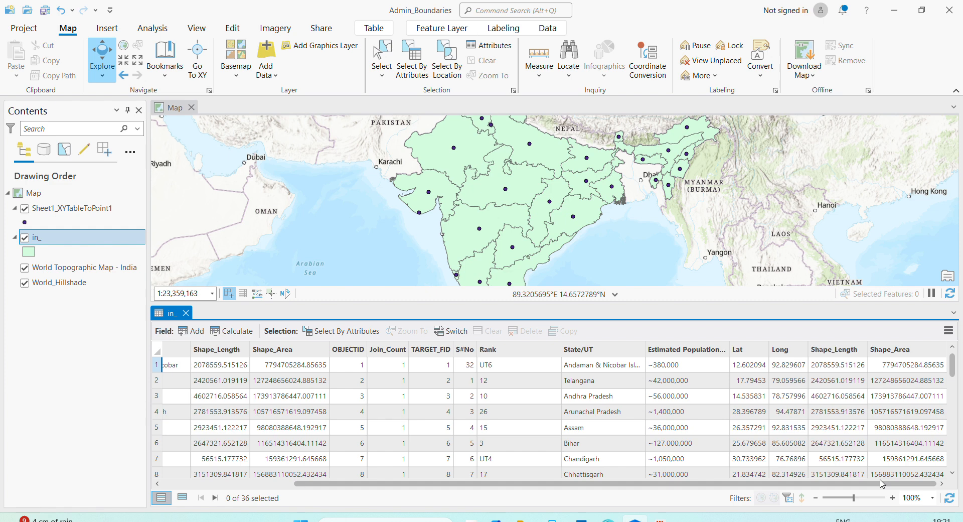
left_click_drag(713, 483, 581, 483)
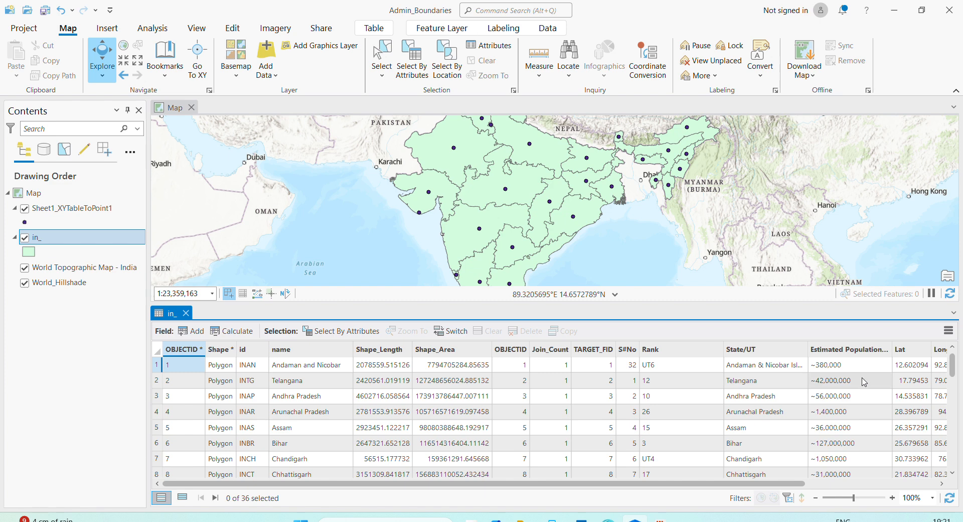
left_click(186, 314)
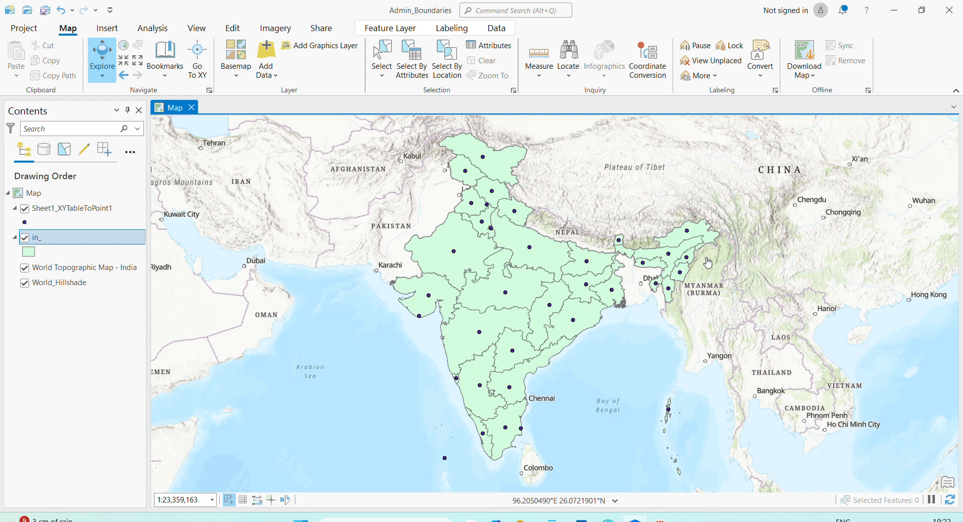
Step: Review the match options for another spatial join of Sheet1_XYTableToPoint1 to in_, and run it with Intersect
right_click(62, 238)
mouse_move(198, 243)
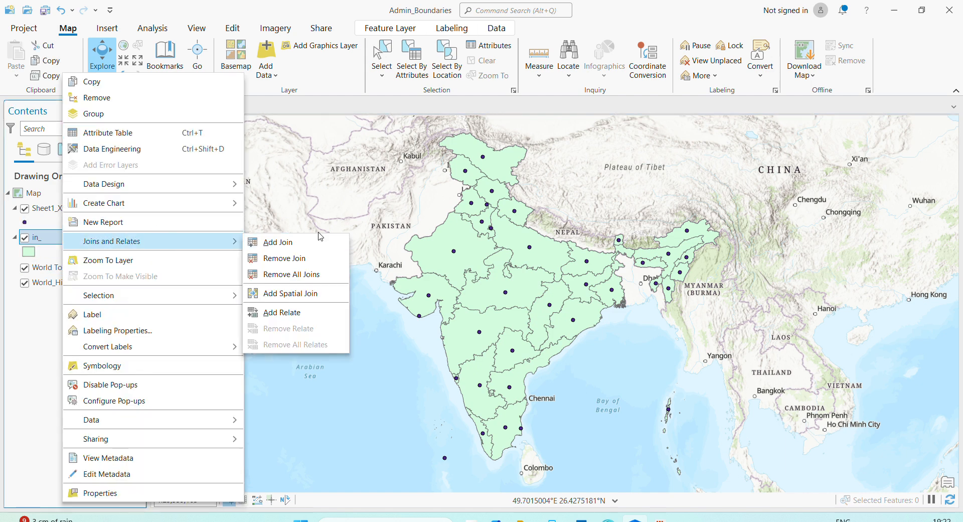
left_click(291, 294)
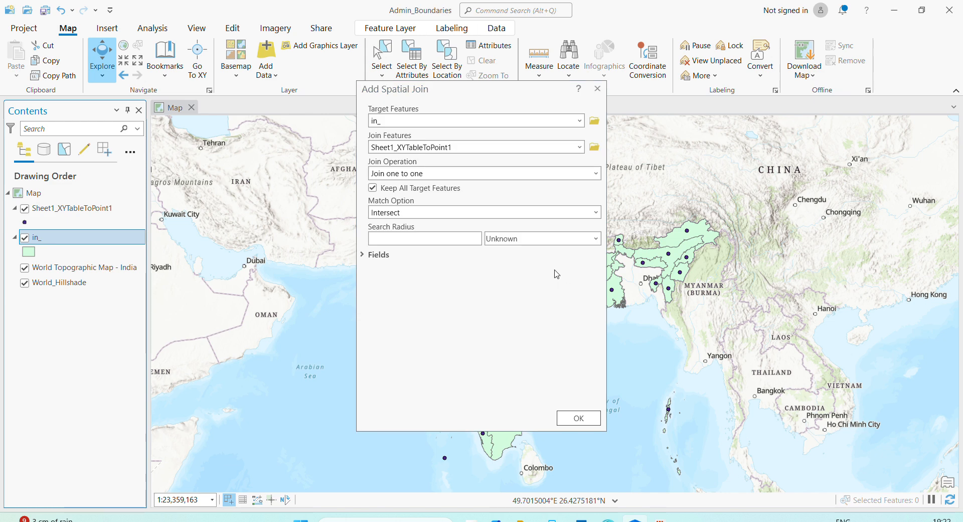
left_click(596, 213)
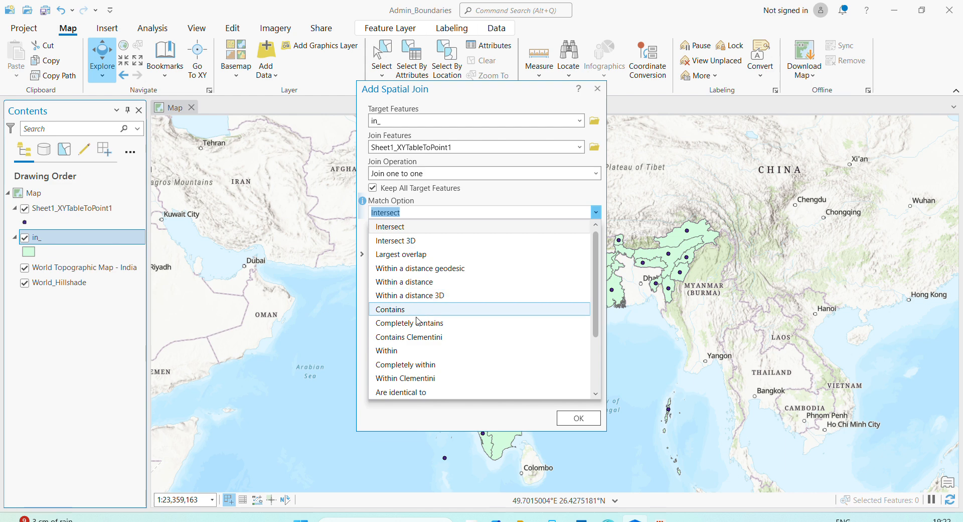
scroll(435, 283, "down", 2)
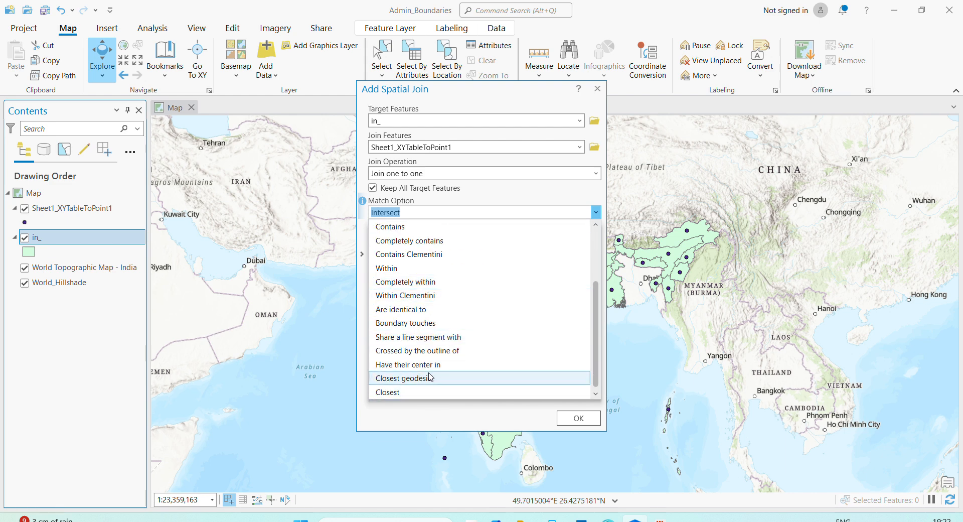
scroll(436, 281, "up", 2)
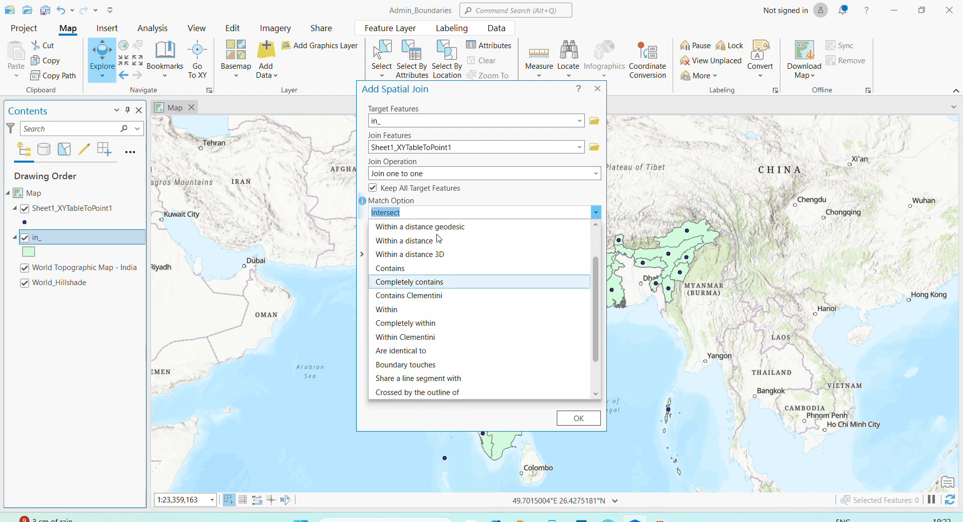
left_click(475, 94)
left_click(588, 420)
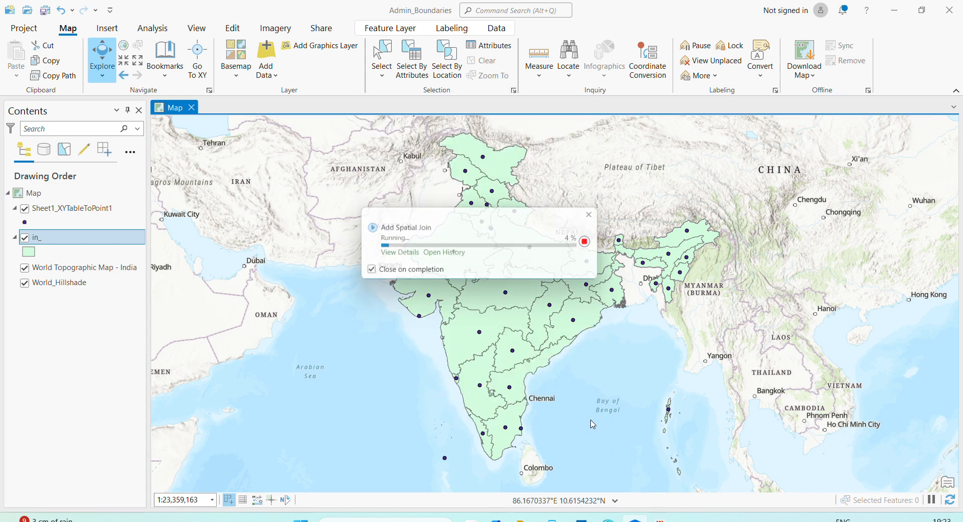